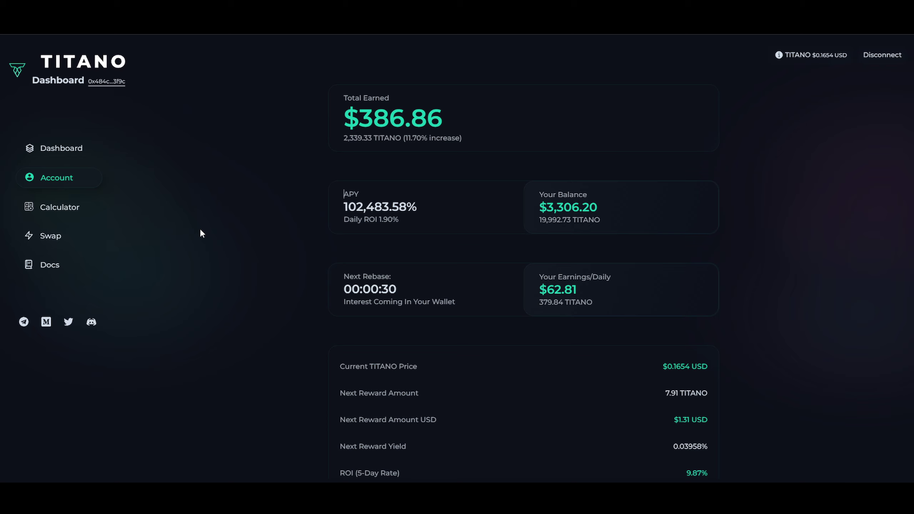
Set up a Max MBOX (77.508) to TITANO swap, quoted near 1082.81 TITANO, and select the slippage value.
left_click(77, 241)
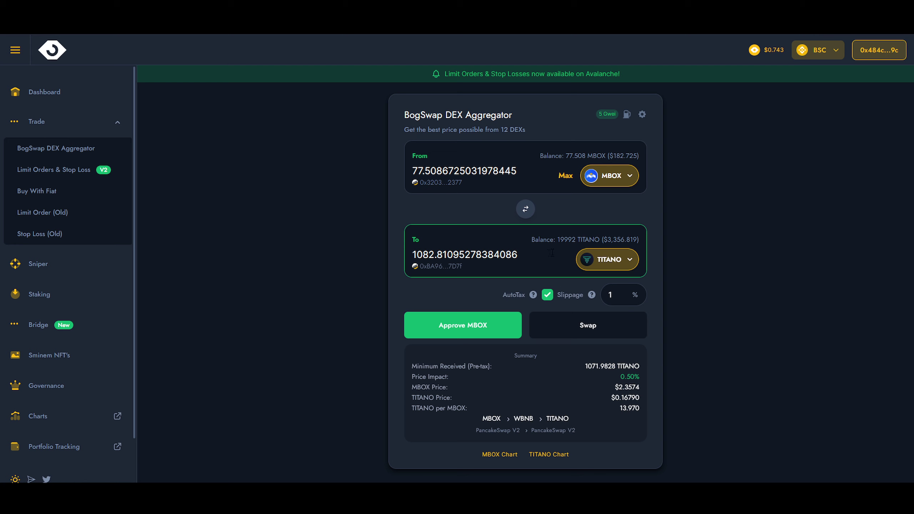
double_click(610, 295)
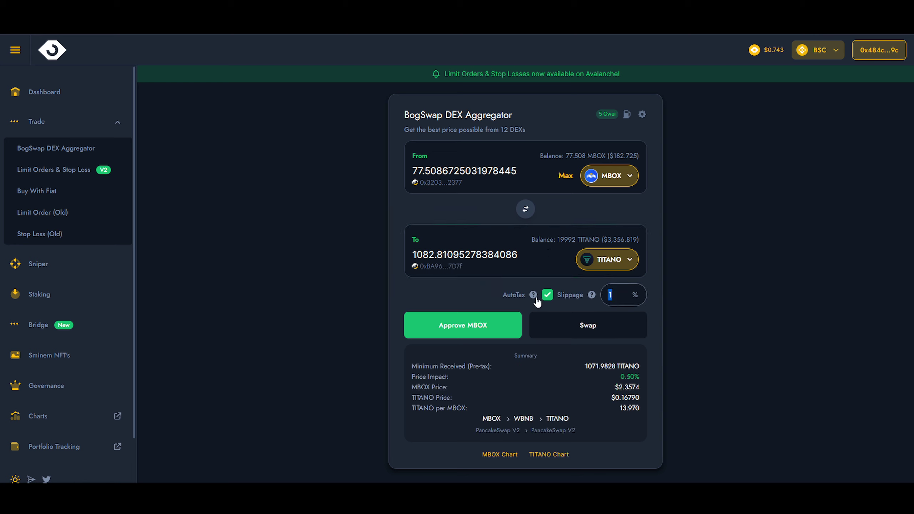
Approve MBOX for spending and confirm the permission in MetaMask.
mouse_move(534, 297)
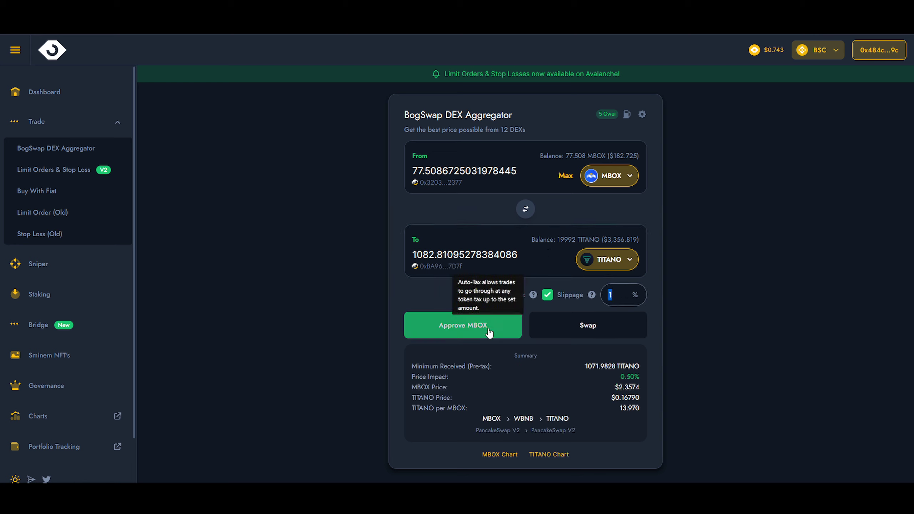
left_click(489, 333)
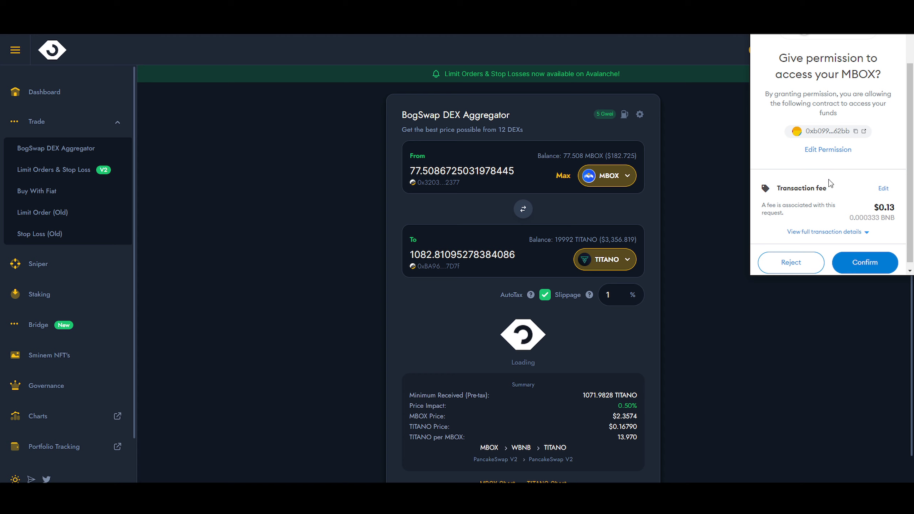
left_click(868, 263)
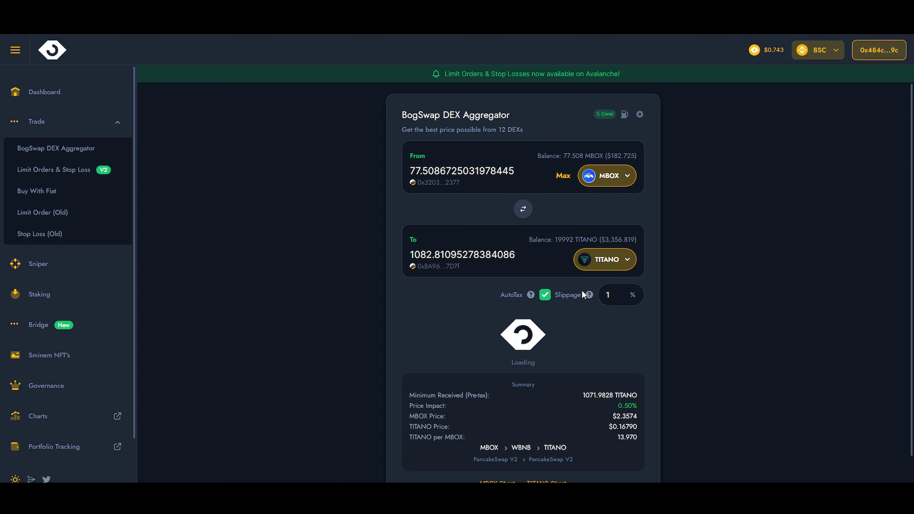
Turn AutoTax off, refreshing the quote to about 1083.16 TITANO, minimum 1072.33.
double_click(608, 295)
left_click(608, 295)
left_click(546, 296)
scroll(609, 365, "down", 1)
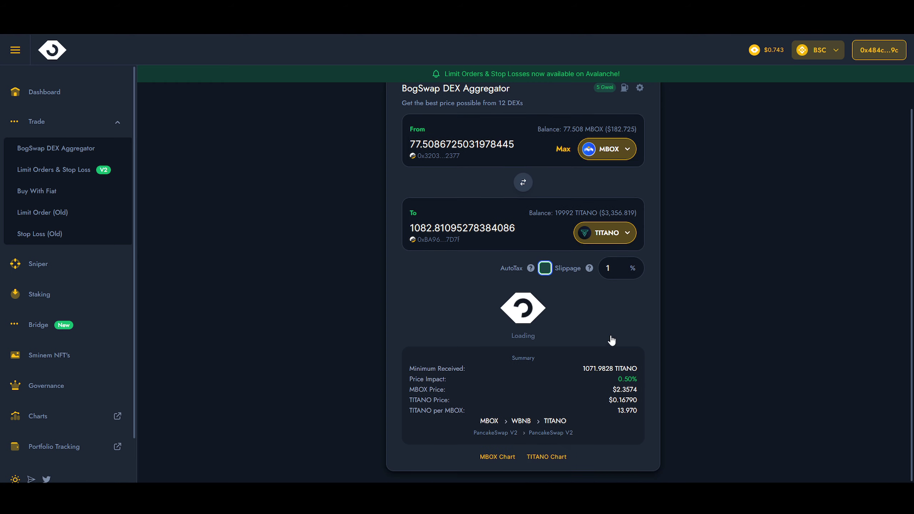
scroll(612, 340, "up", 1)
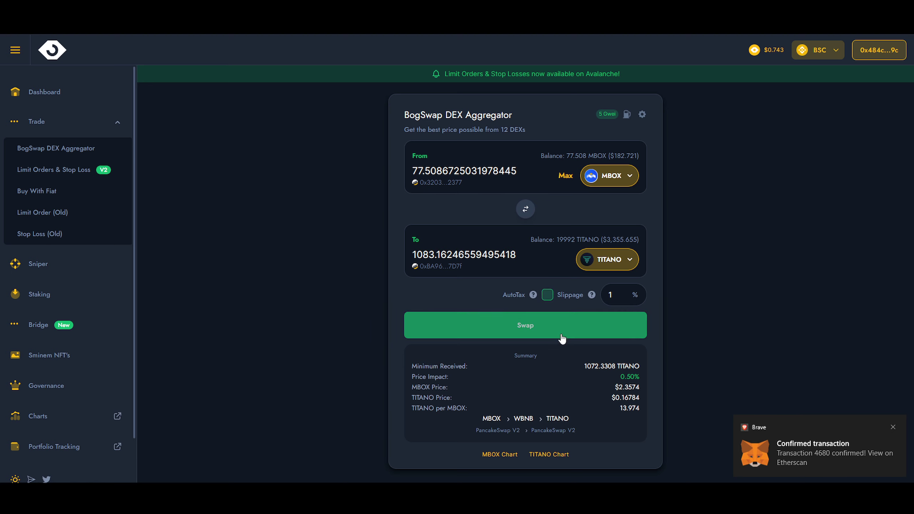
Attempt the swap, proceed past the failure warning, then reject the underfunded transaction in MetaMask.
left_click(562, 337)
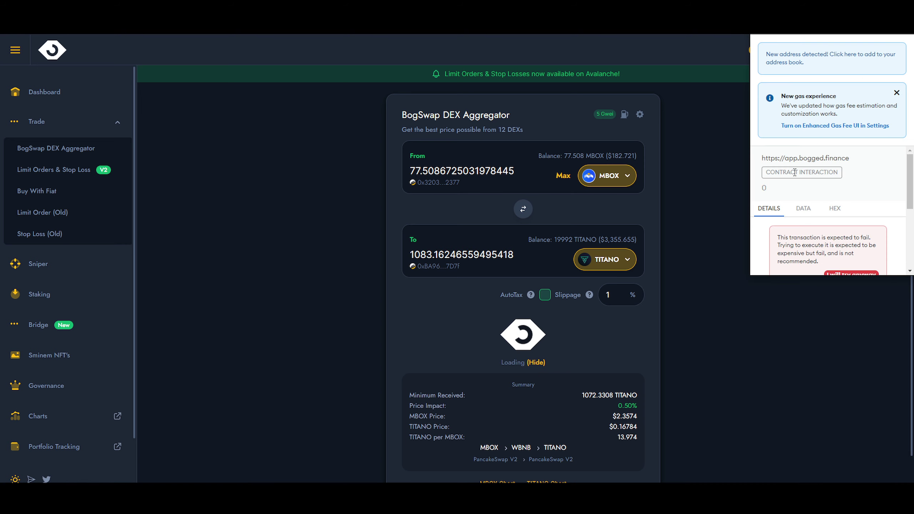
scroll(853, 198, "down", 2)
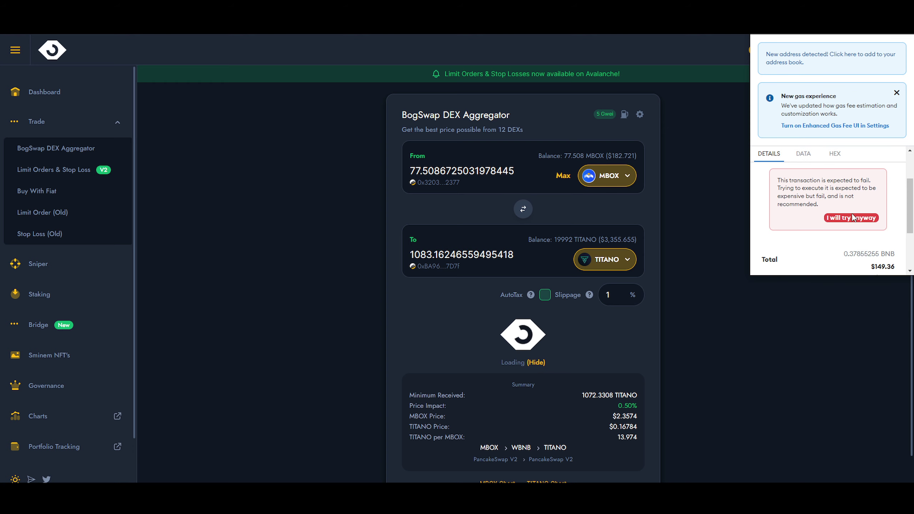
left_click(849, 223)
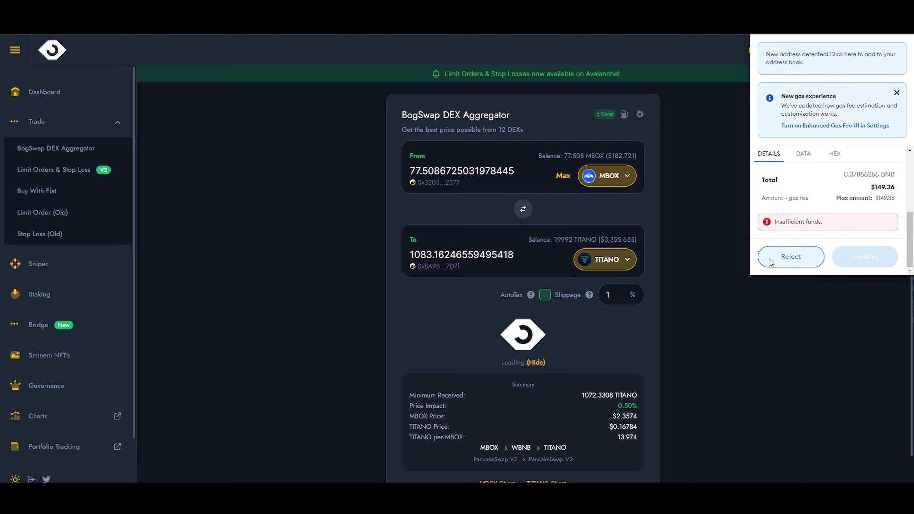
left_click(792, 262)
Re-enable AutoTax and set slippage back to 1%, quoting about 1083.01 TITANO.
left_click(551, 298)
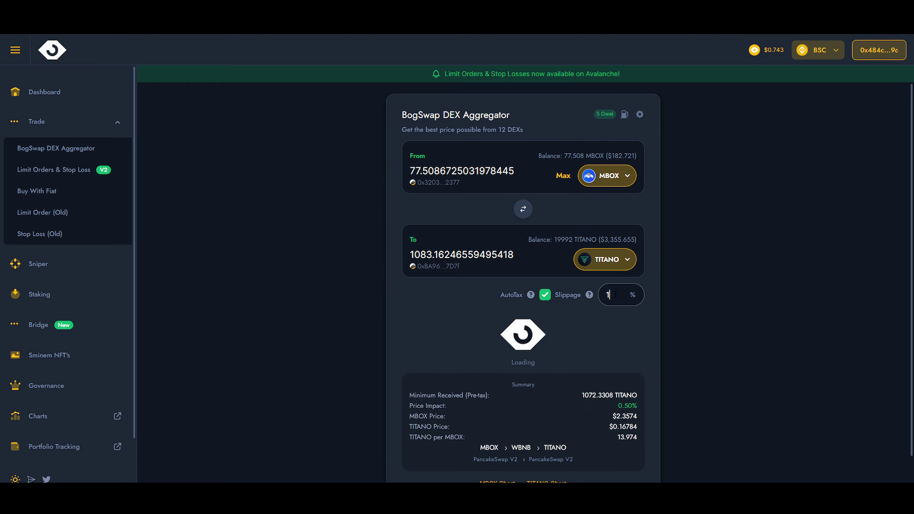
double_click(622, 294)
type("15")
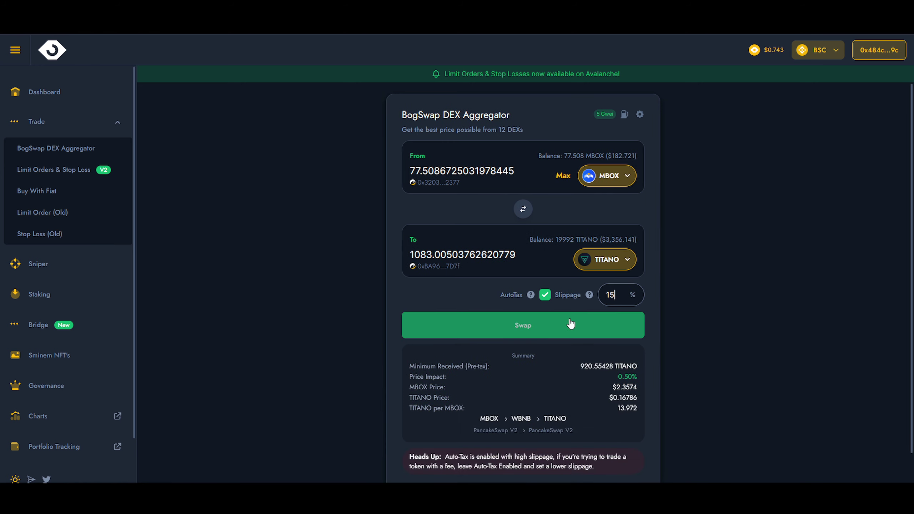
key("BackSpace")
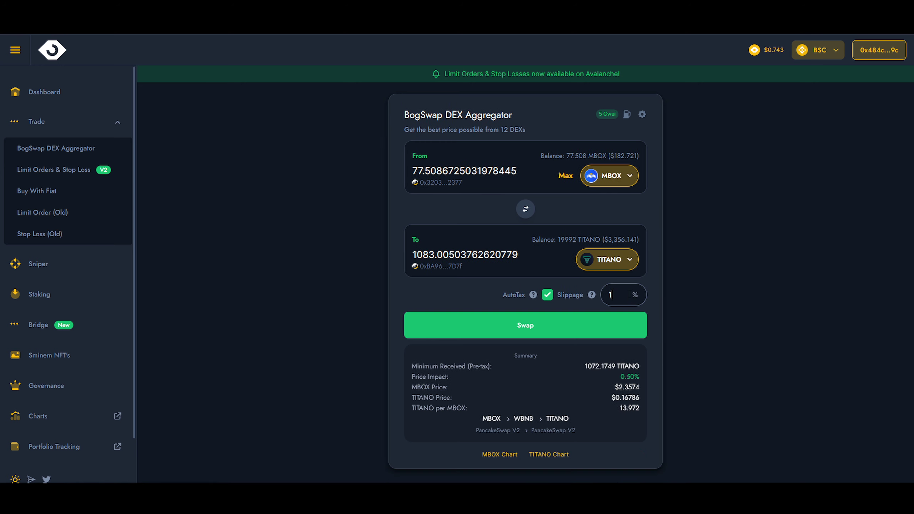
Submit and confirm the MBOX-to-TITANO swap in MetaMask, leaving 0 MBOX, then return to the Titano dashboard.
left_click(599, 331)
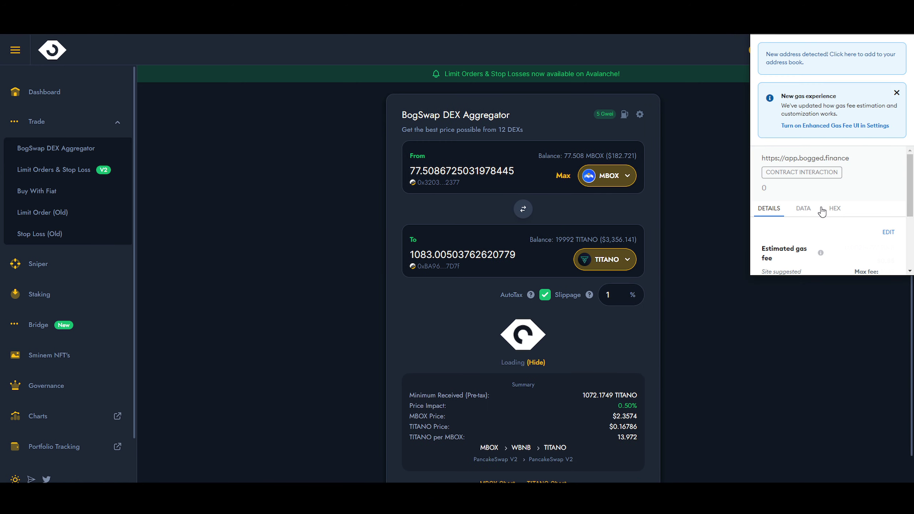
scroll(825, 212, "down", 5)
left_click(865, 257)
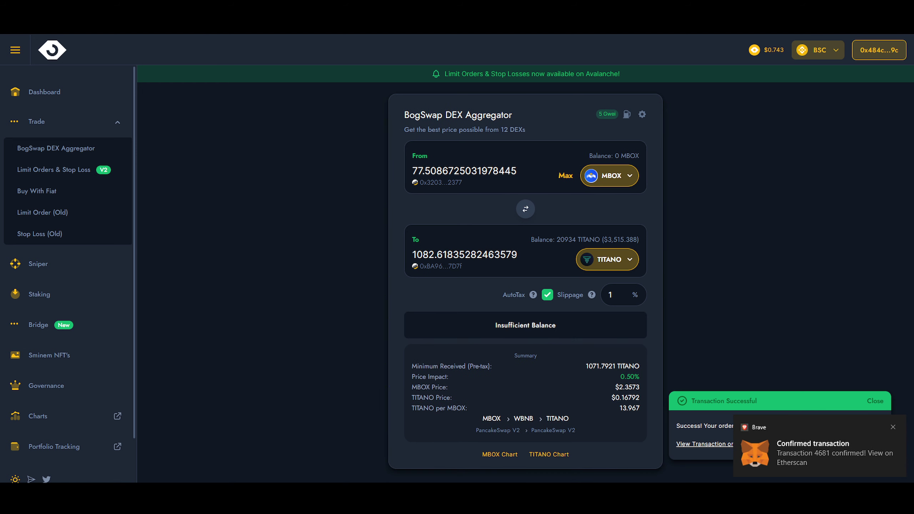
key("ctrl+Tab")
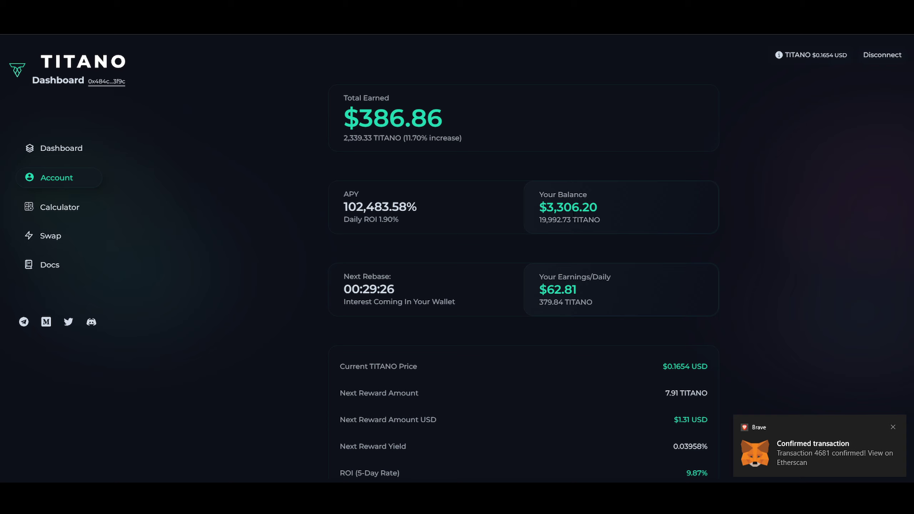
Check the 20,934.68 TITANO ($3,509.85) balance and $66.68 daily earnings on the Account page.
left_click_drag(546, 207, 571, 220)
left_click(581, 207)
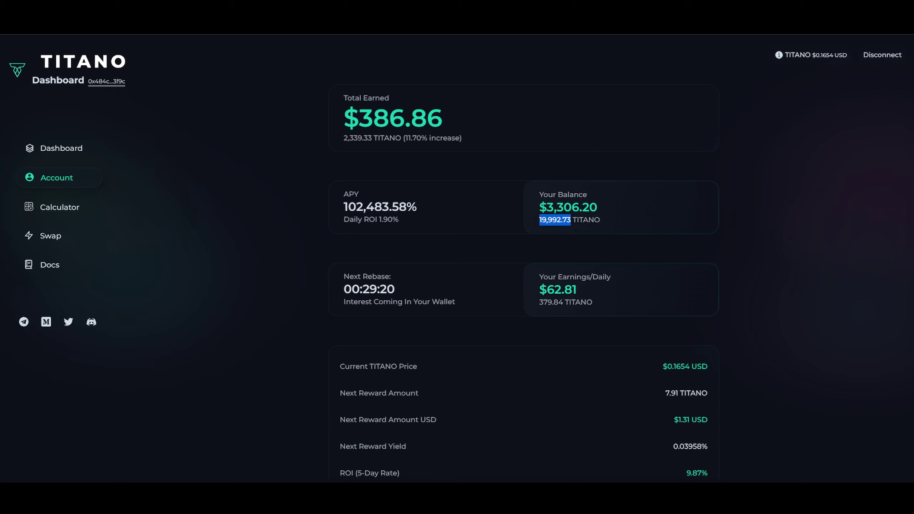
left_click(241, 170)
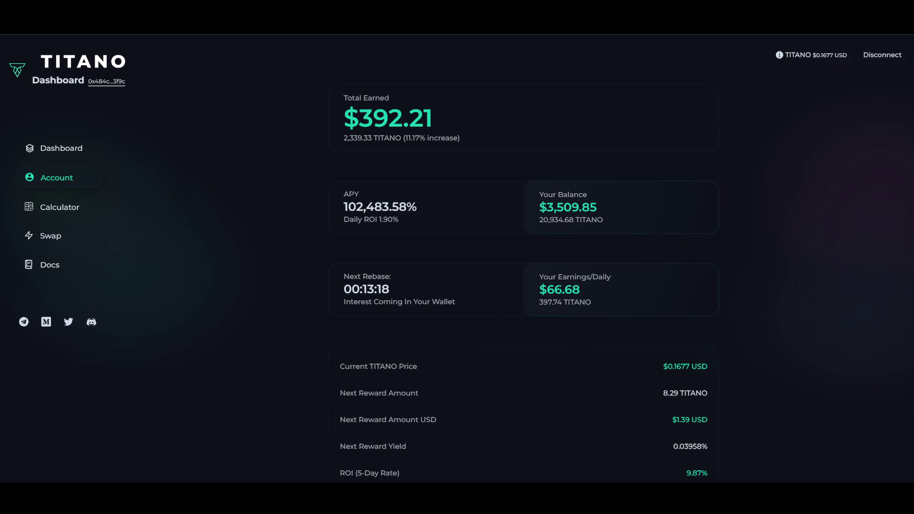
left_click_drag(580, 290, 539, 290)
left_click(539, 289)
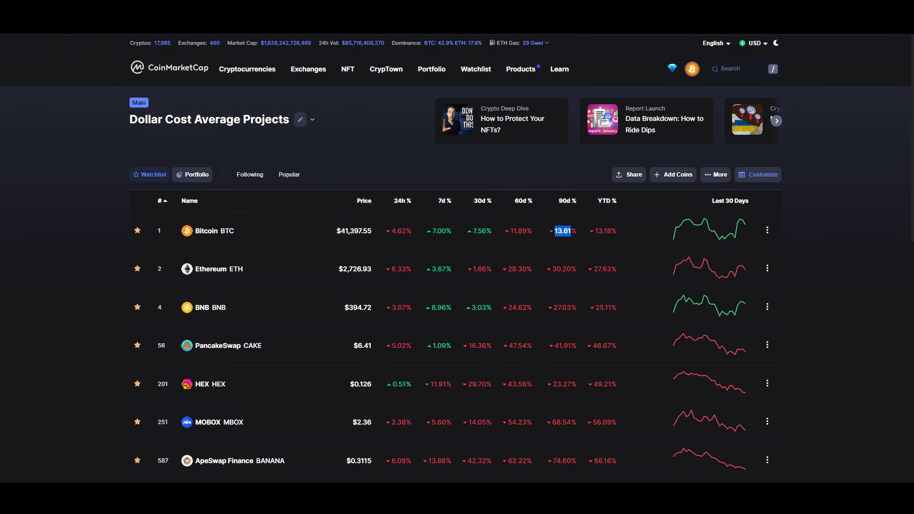
scroll(415, 235, "down", 3)
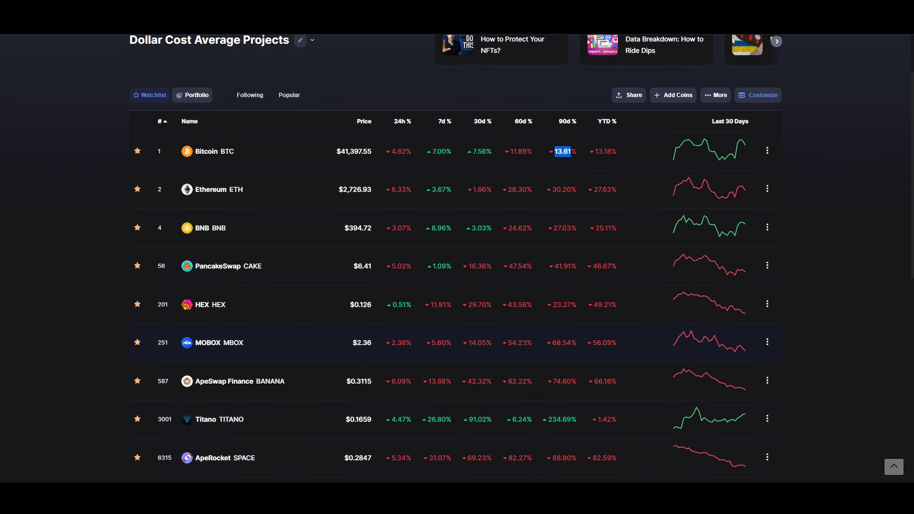
left_click(580, 344)
left_click_drag(571, 343, 396, 343)
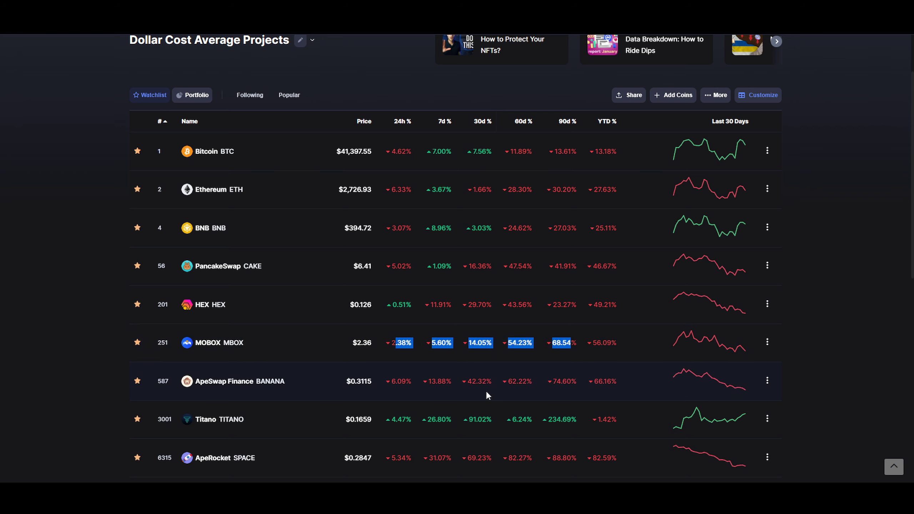
scroll(482, 388, "down", 2)
scroll(480, 384, "up", 3)
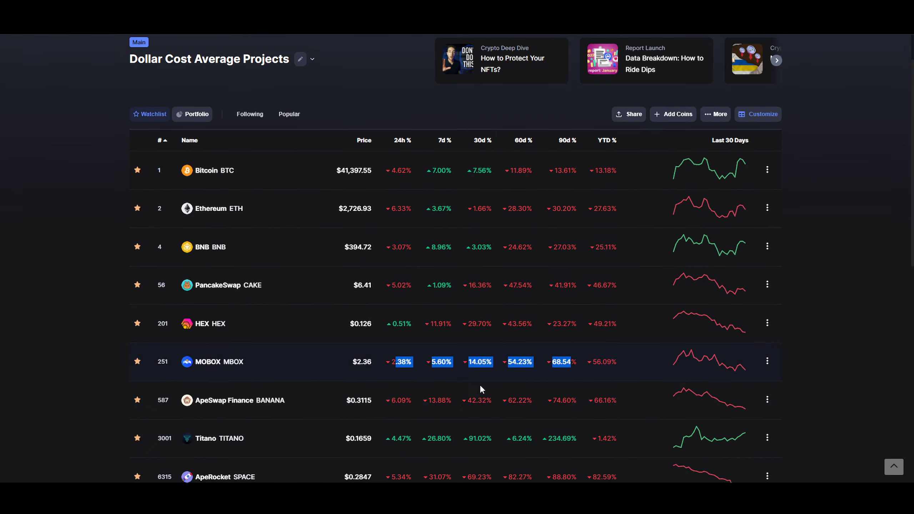
scroll(480, 385, "down", 2)
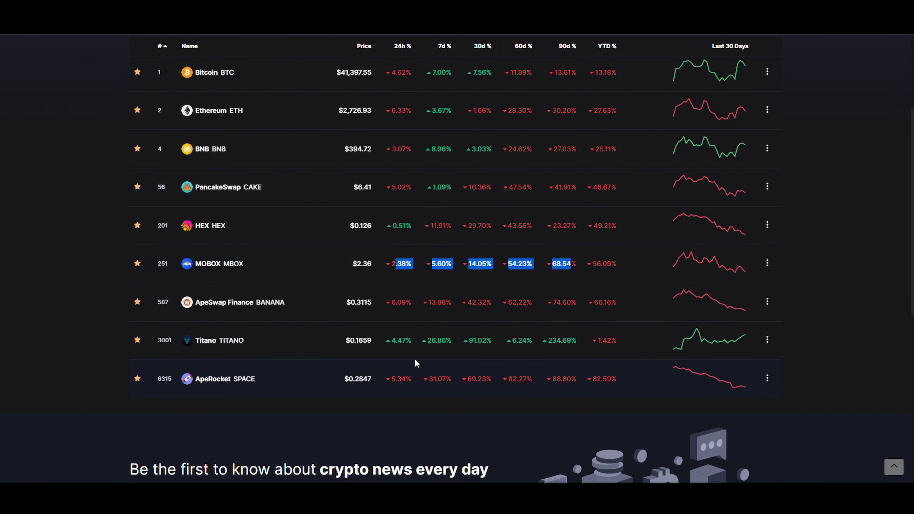
left_click(397, 264)
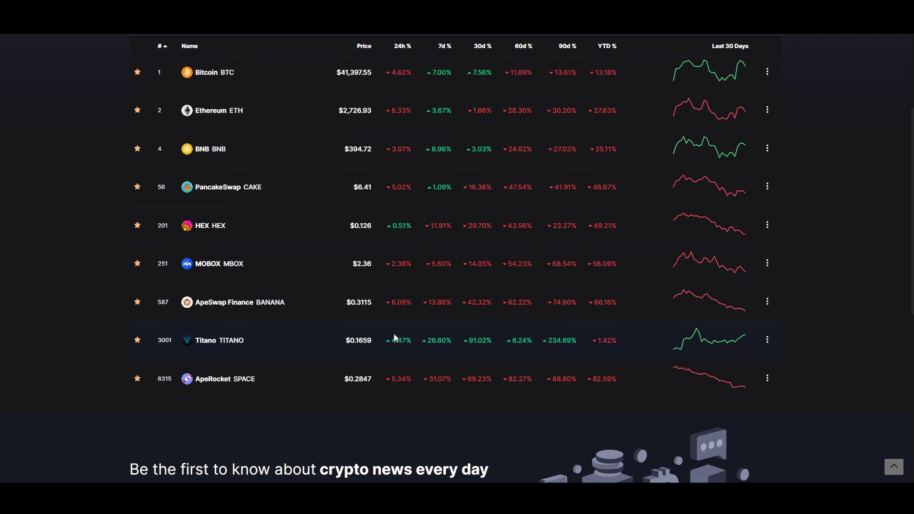
left_click_drag(392, 341, 576, 340)
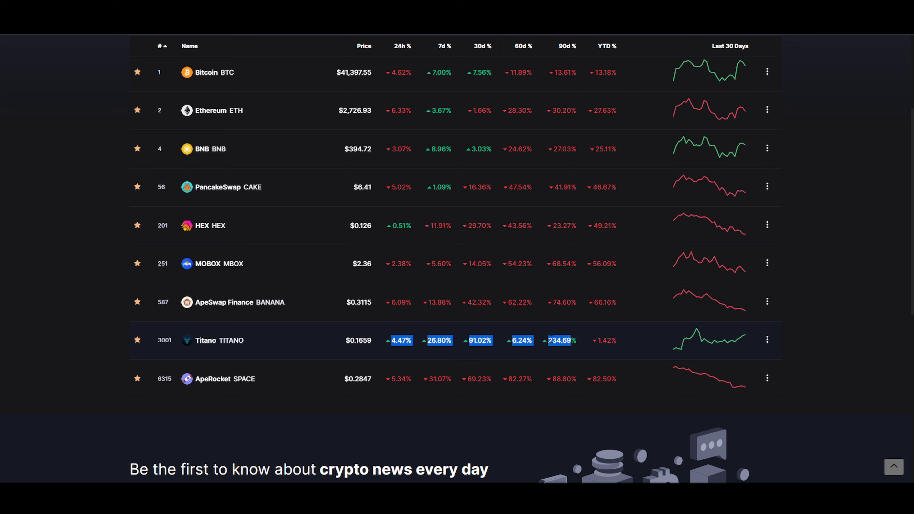
left_click(449, 305)
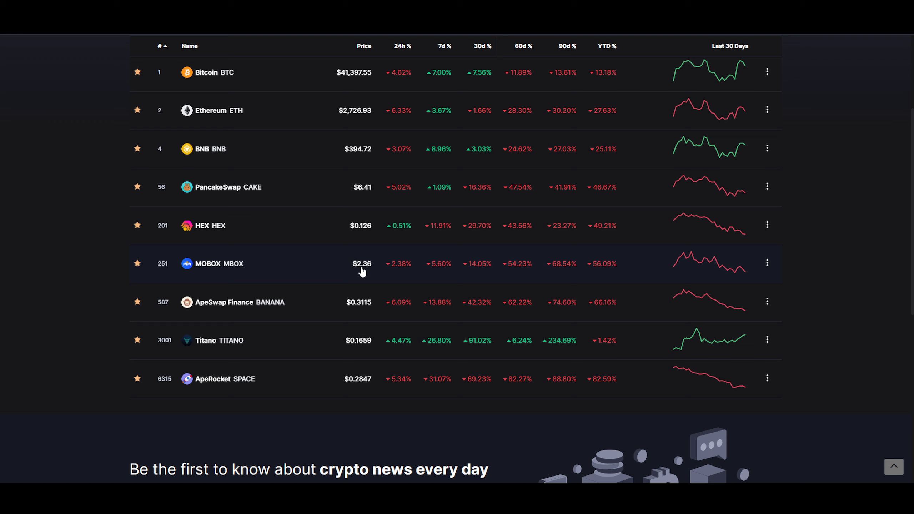
left_click_drag(391, 187, 598, 222)
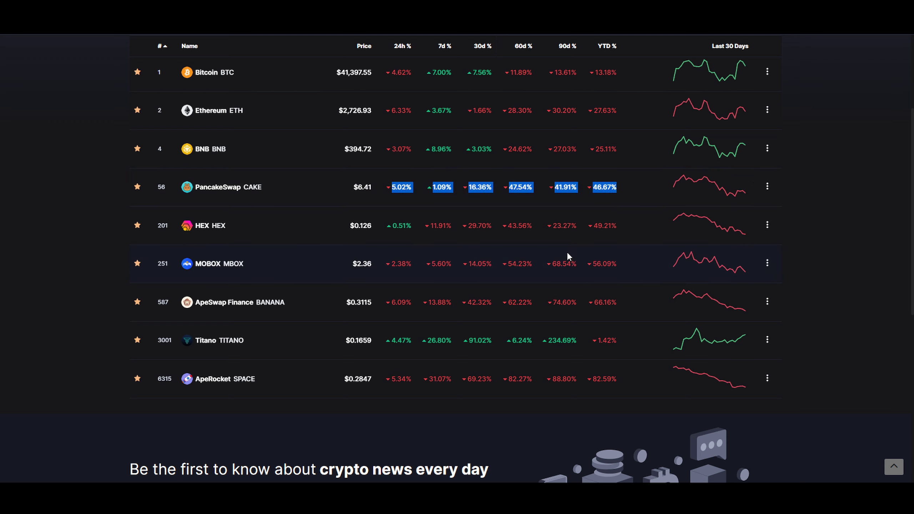